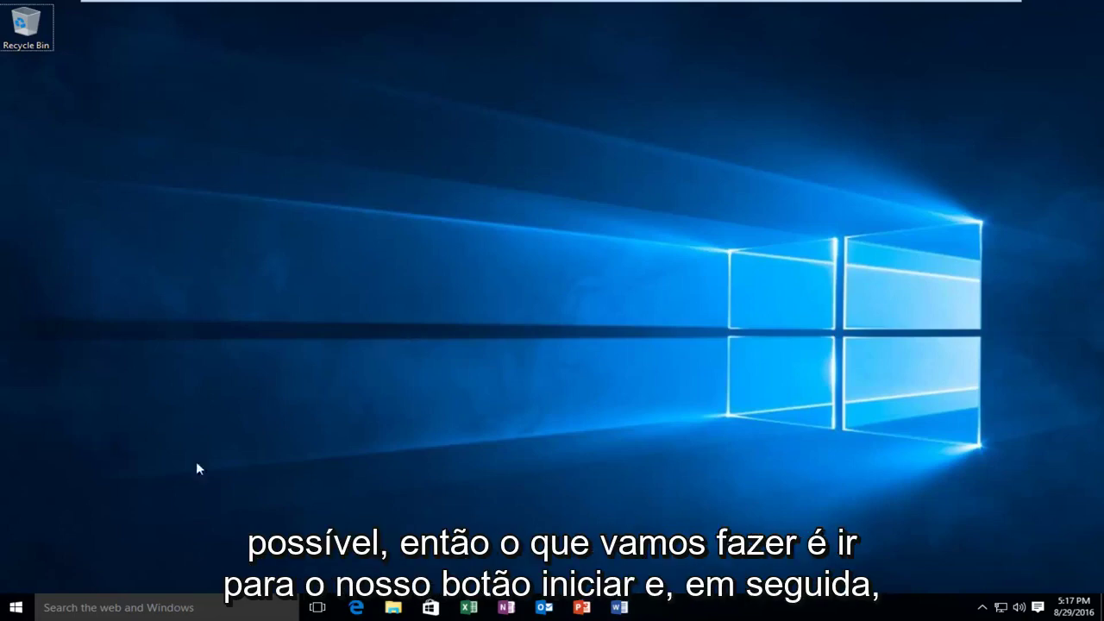
Search the Start menu for 'services' and run Services as administrator.
{"action": "left_click", "coordinate": [17, 608]}
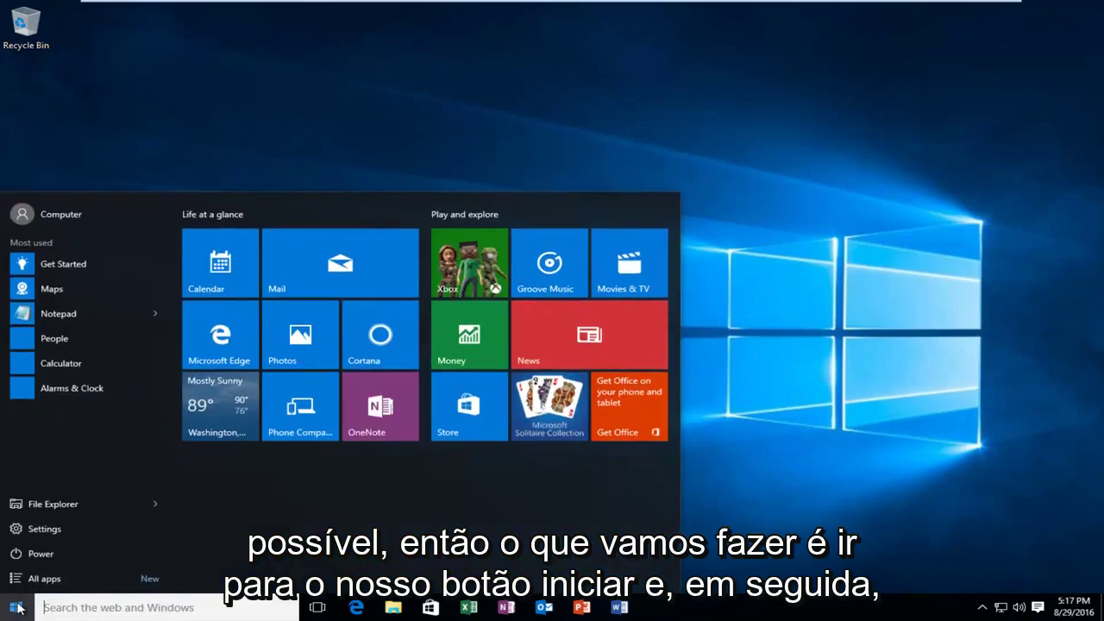
{"action": "type", "text": "ser"}
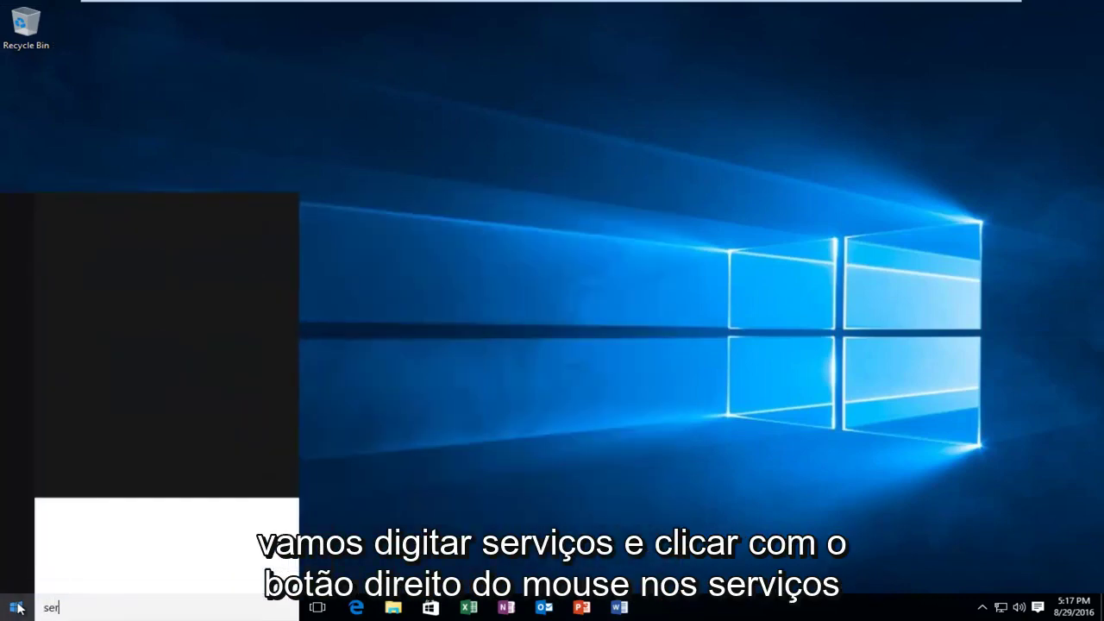
{"action": "type", "text": "vices"}
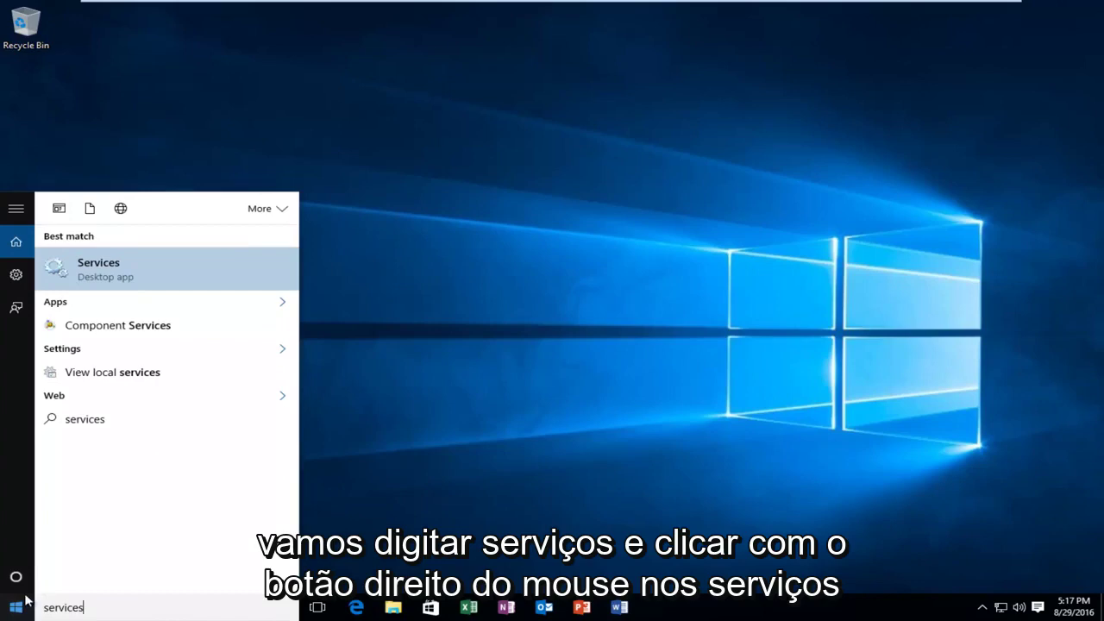
{"action": "right_click", "coordinate": [103, 270]}
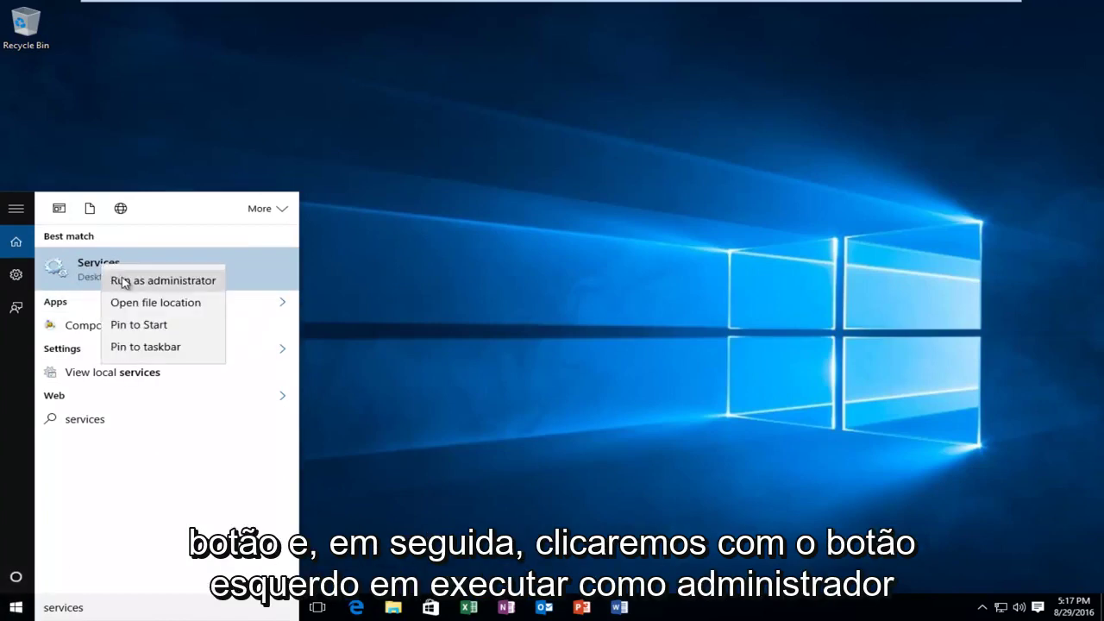
{"action": "left_click", "coordinate": [125, 281]}
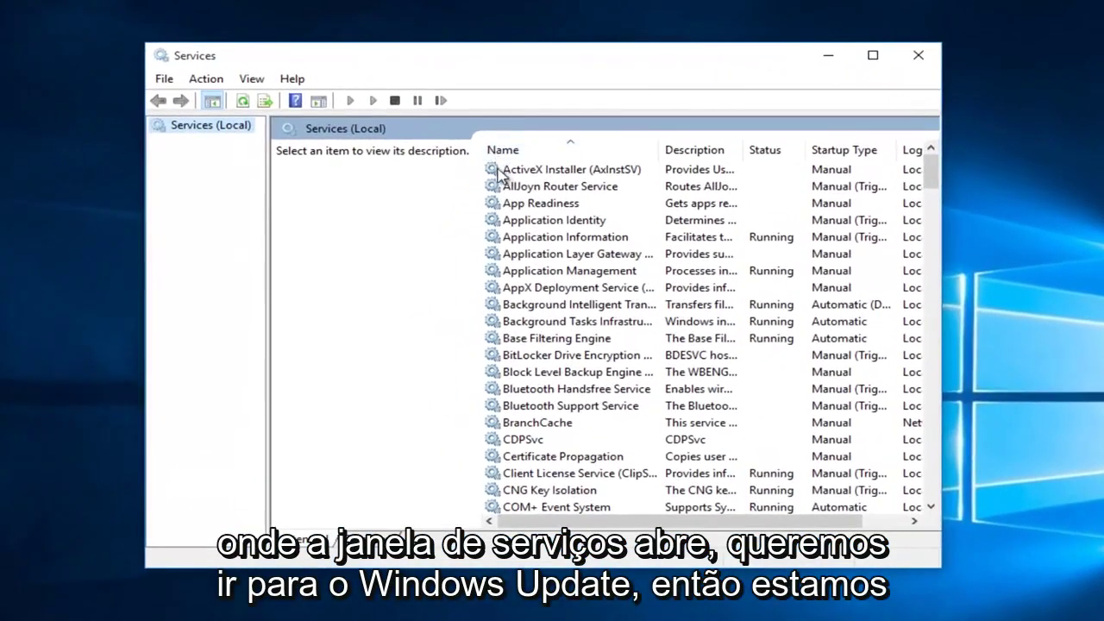
Find the Windows Update service in the list and stop it.
{"action": "scroll", "coordinate": [592, 332], "scroll_direction": "down", "scroll_amount": 4}
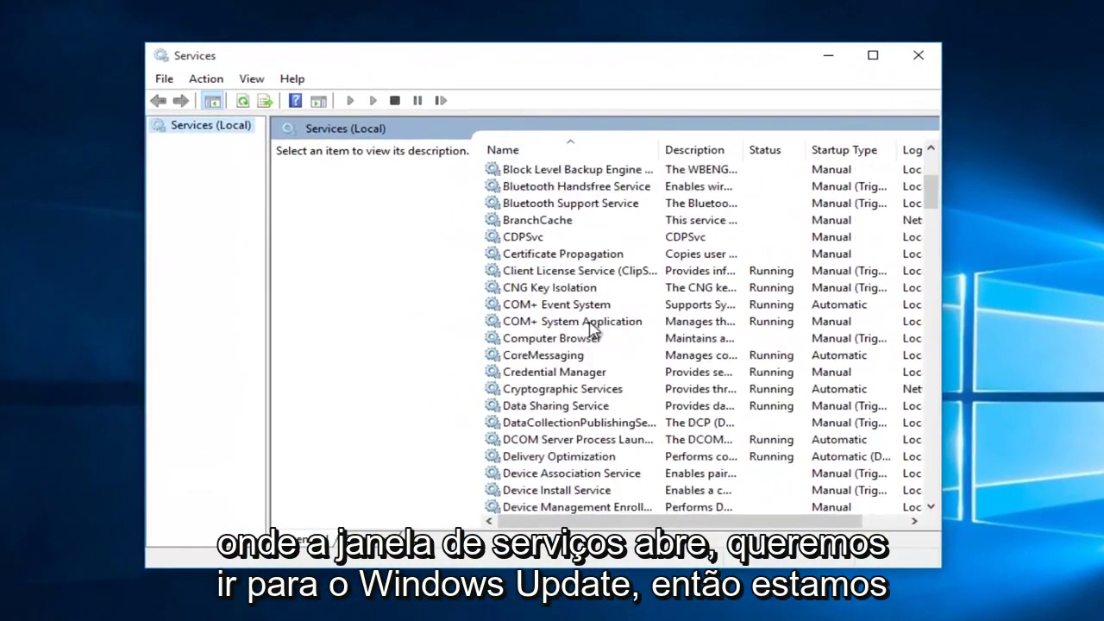
{"action": "scroll", "coordinate": [593, 328], "scroll_direction": "down", "scroll_amount": 8}
{"action": "scroll", "coordinate": [591, 328], "scroll_direction": "down", "scroll_amount": 7}
{"action": "scroll", "coordinate": [592, 328], "scroll_direction": "down", "scroll_amount": 8}
{"action": "scroll", "coordinate": [591, 330], "scroll_direction": "down", "scroll_amount": 15}
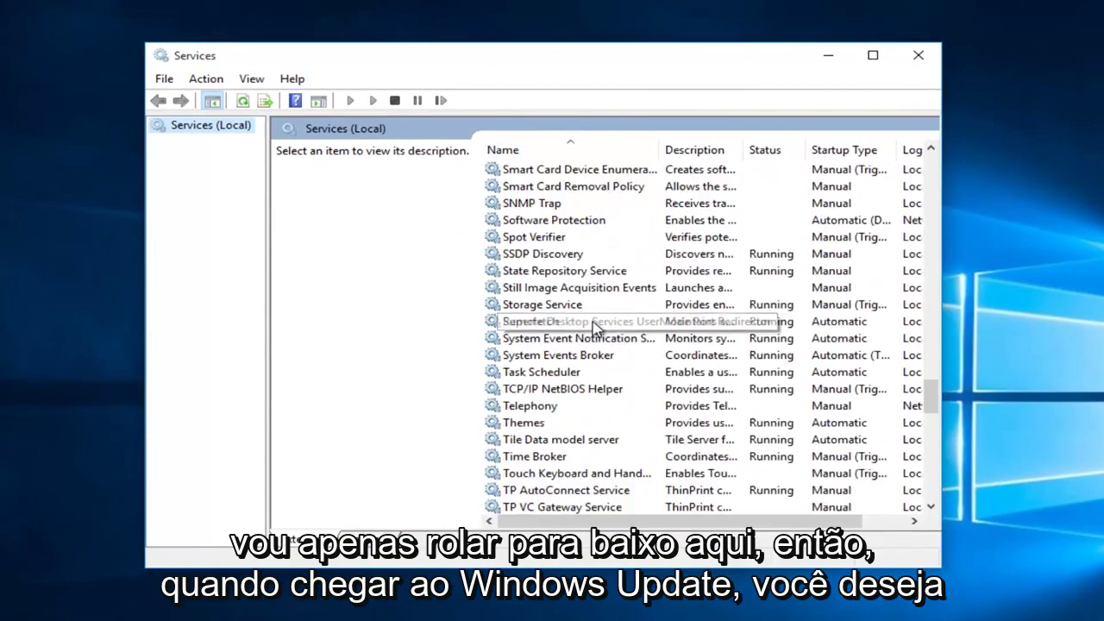
{"action": "scroll", "coordinate": [591, 337], "scroll_direction": "down", "scroll_amount": 7}
{"action": "scroll", "coordinate": [540, 421], "scroll_direction": "down", "scroll_amount": 1}
{"action": "scroll", "coordinate": [543, 397], "scroll_direction": "down", "scroll_amount": 1}
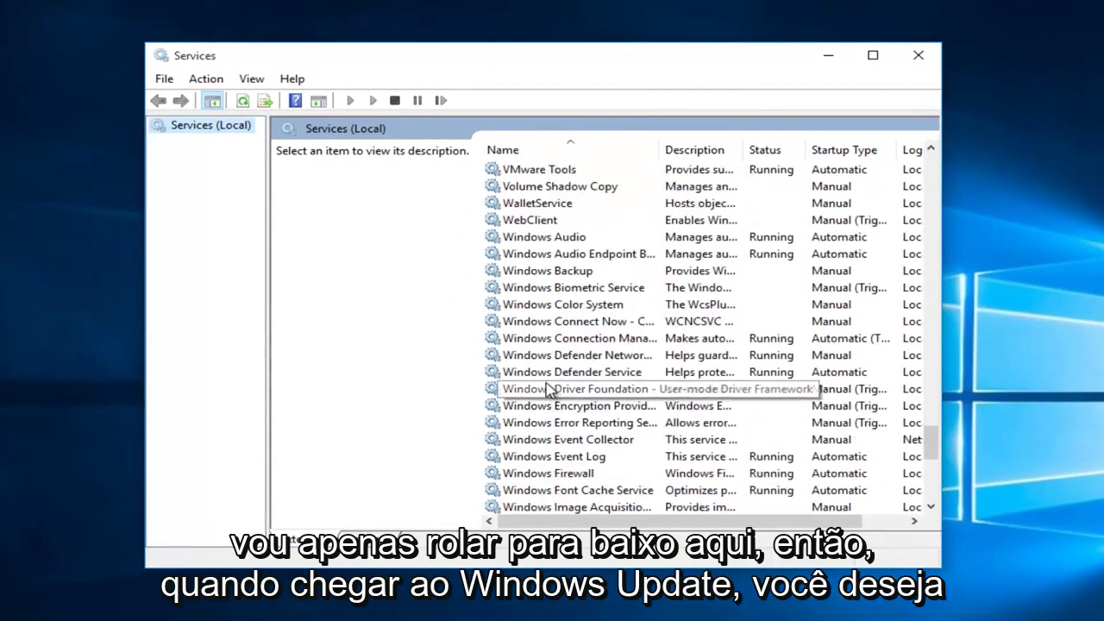
{"action": "scroll", "coordinate": [549, 391], "scroll_direction": "down", "scroll_amount": 3}
{"action": "scroll", "coordinate": [548, 391], "scroll_direction": "down", "scroll_amount": 2}
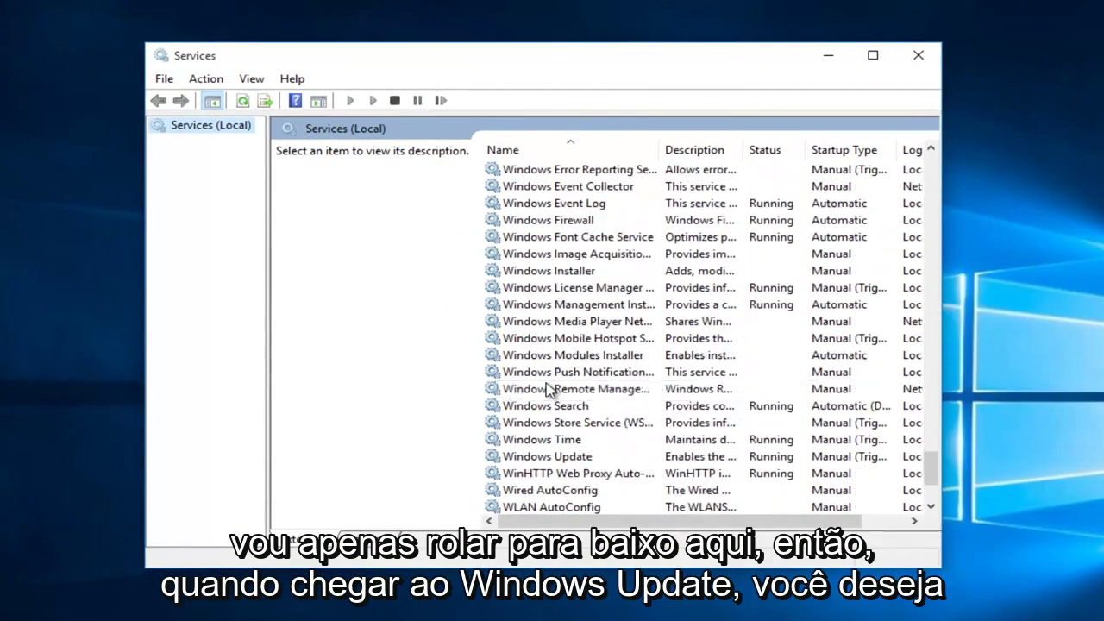
{"action": "left_click", "coordinate": [514, 457]}
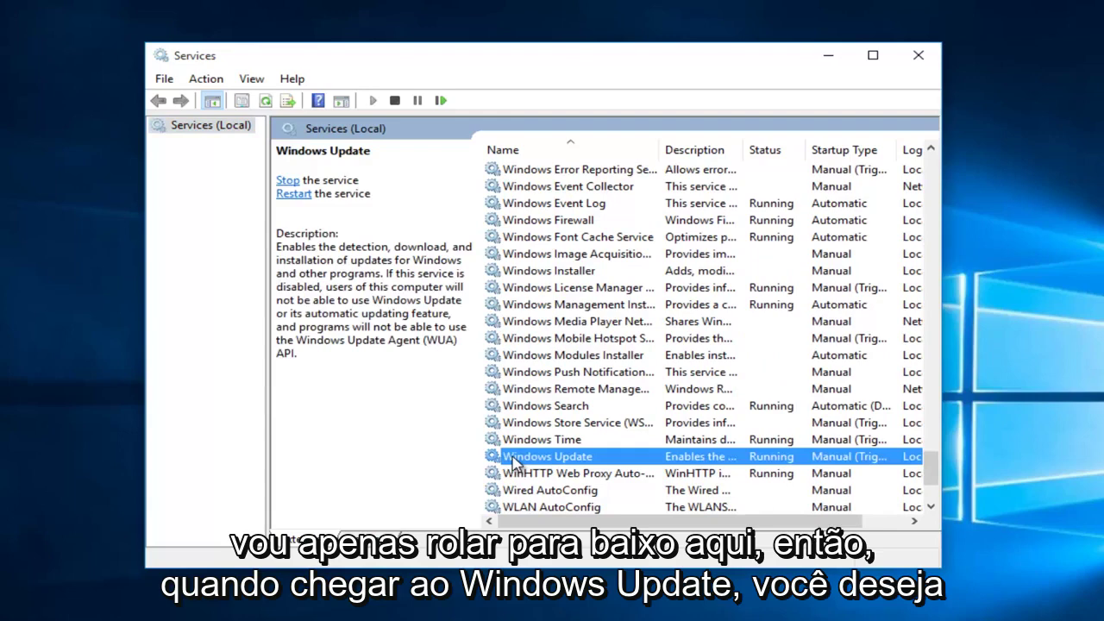
{"action": "right_click", "coordinate": [514, 459]}
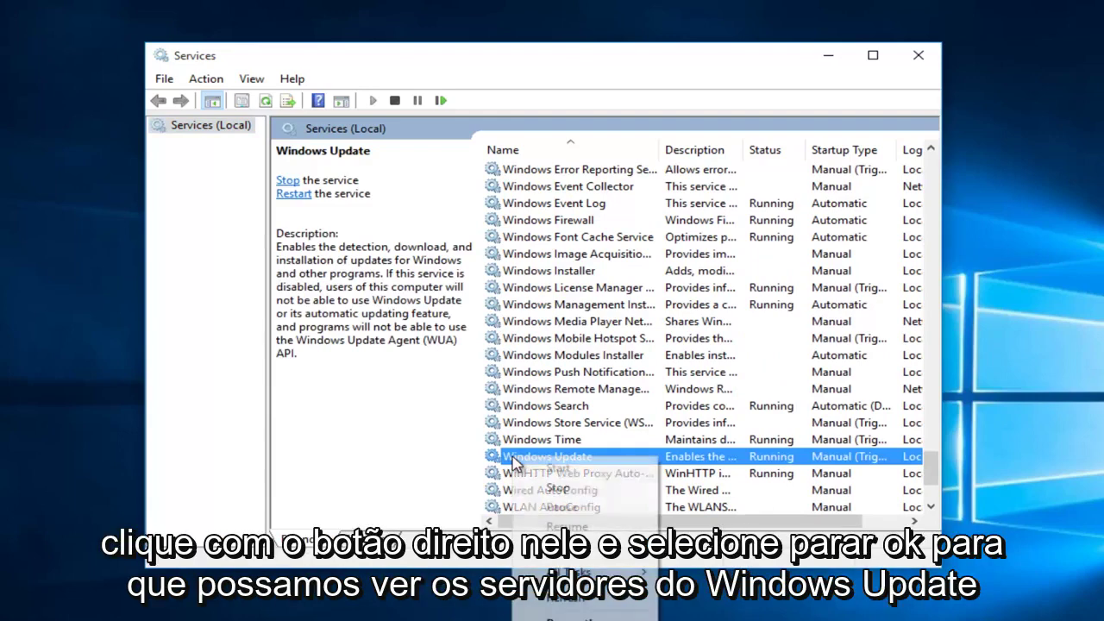
{"action": "left_click", "coordinate": [556, 488]}
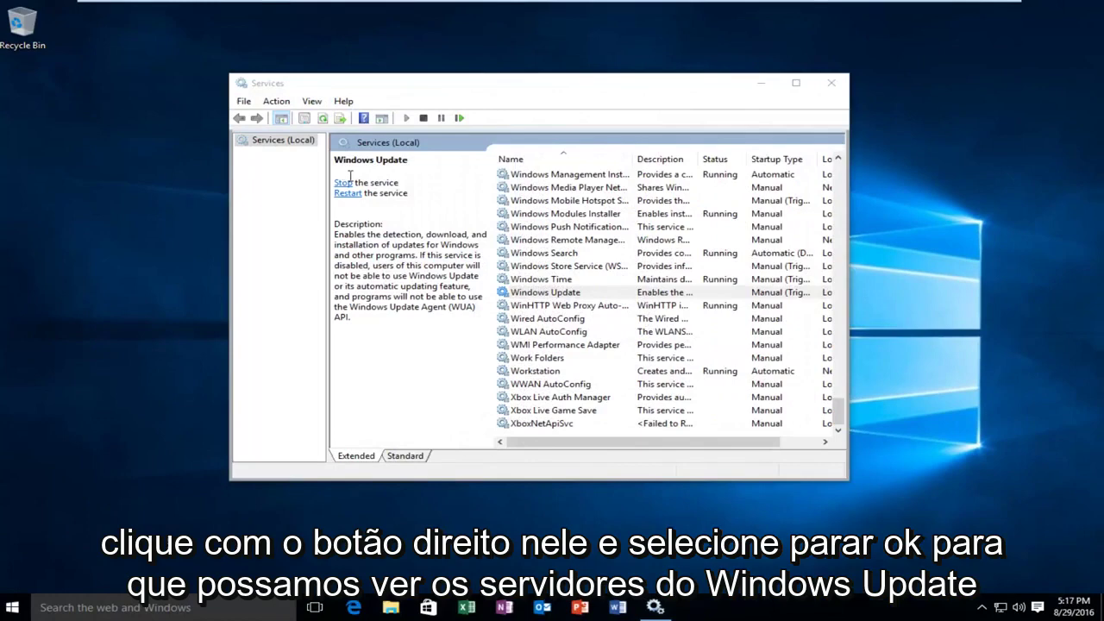
Close Services and enter C:\Windows\SoftwareDistribution in the Run dialog.
{"action": "left_click", "coordinate": [833, 86]}
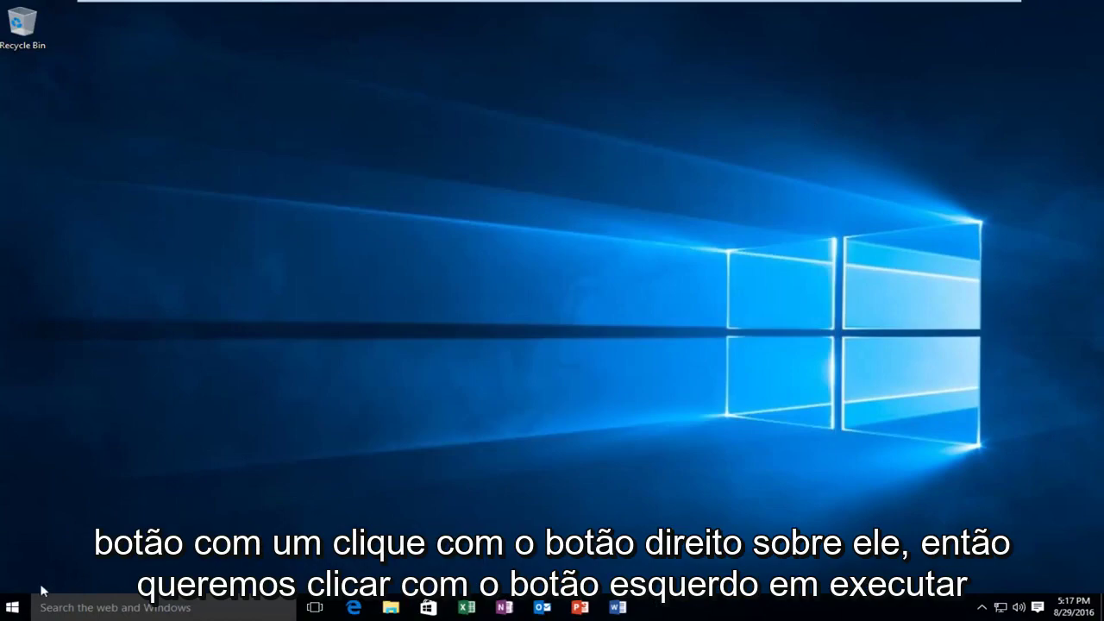
{"action": "right_click", "coordinate": [19, 607]}
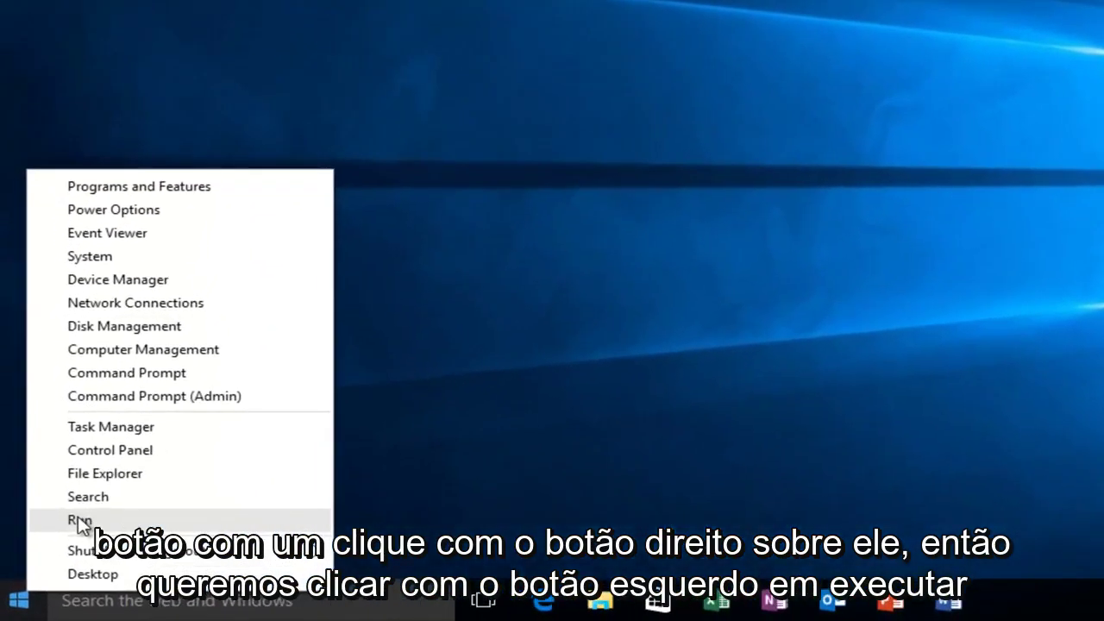
{"action": "left_click", "coordinate": [50, 550]}
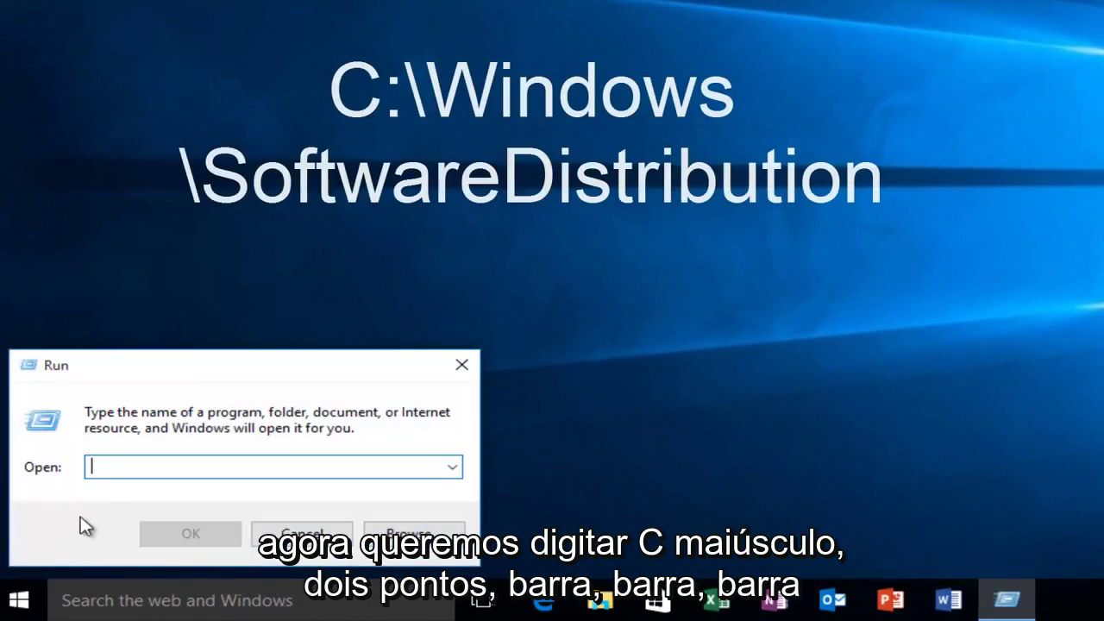
{"action": "type", "text": "C"}
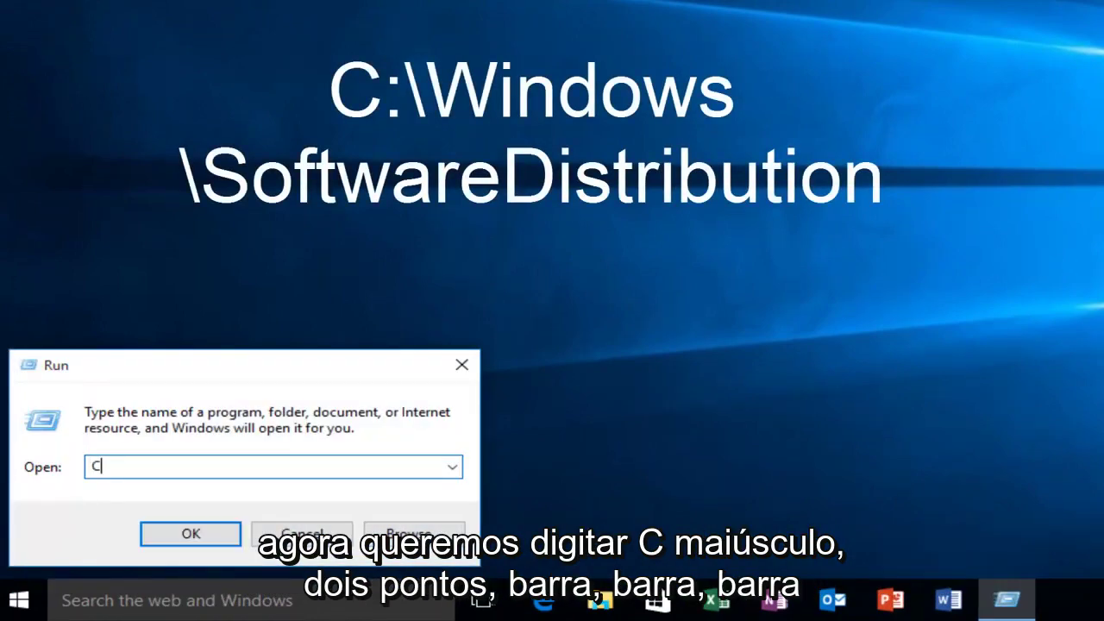
{"action": "type", "text": ":"}
{"action": "type", "text": "\\"}
{"action": "type", "text": "Windows"}
{"action": "type", "text": "\\"}
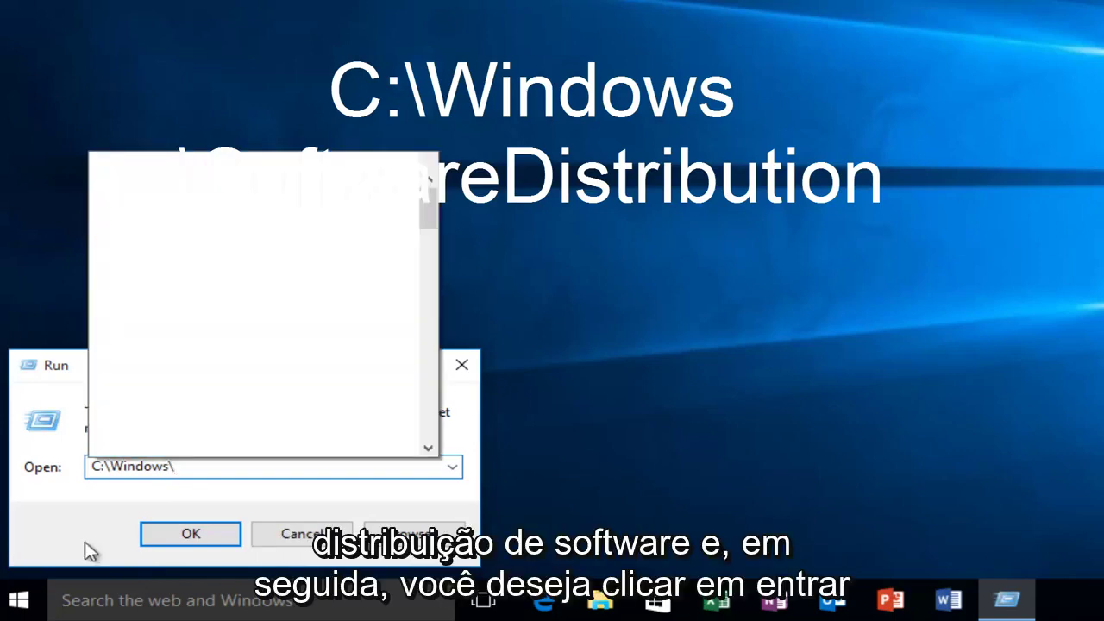
{"action": "type", "text": "Software"}
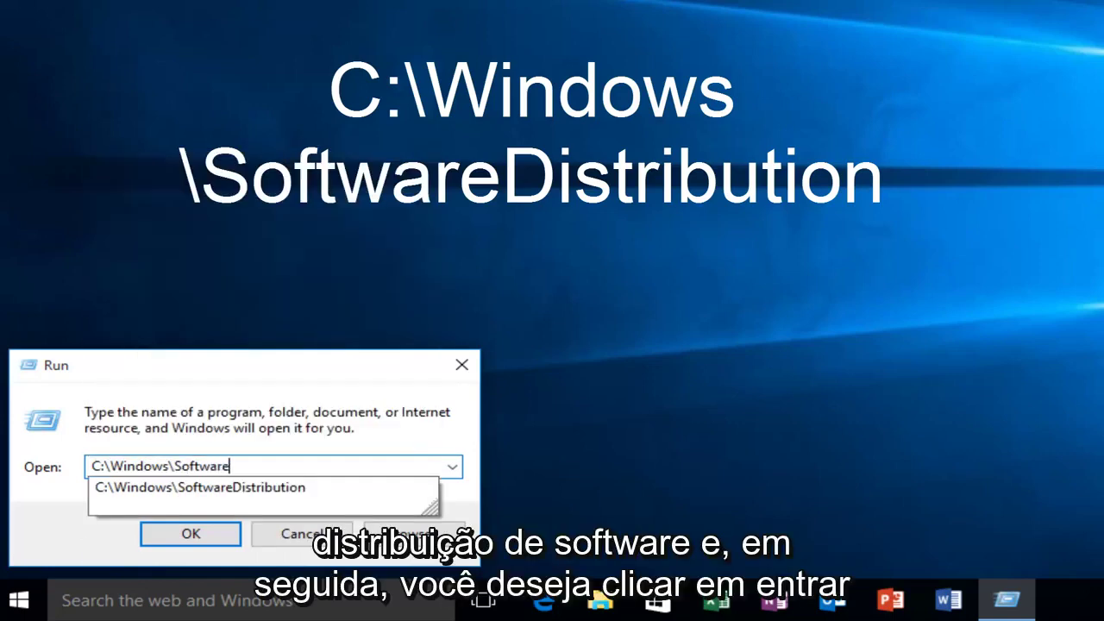
{"action": "type", "text": "Distri"}
{"action": "type", "text": "butio"}
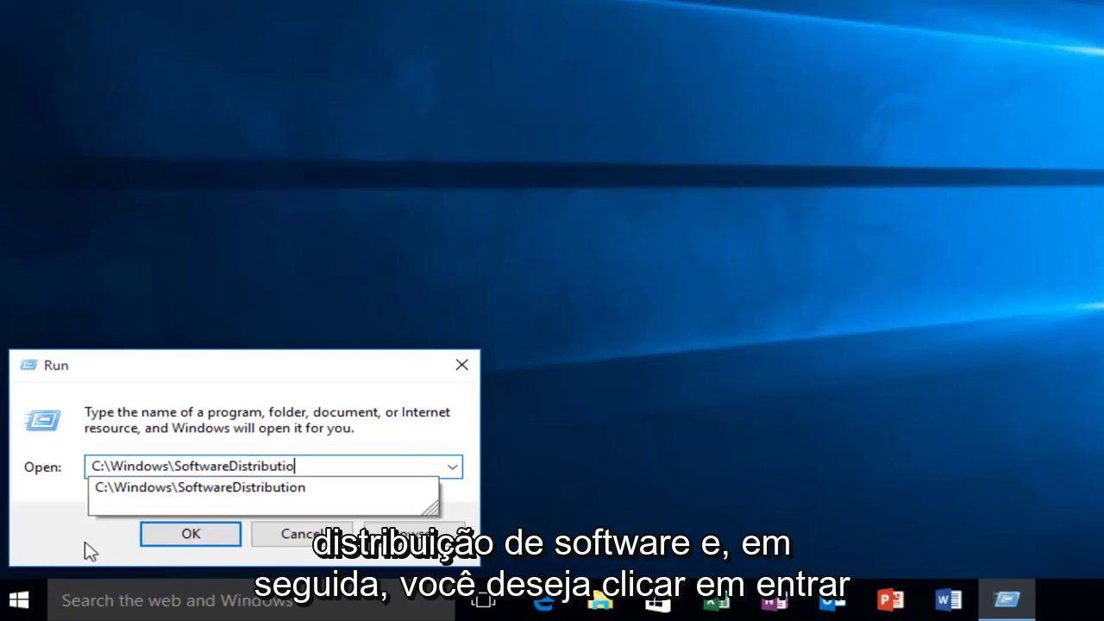
{"action": "type", "text": "n"}
Open SoftwareDistribution\Download in File Explorer and select all 30 folders for their context menu.
{"action": "key", "text": "Return"}
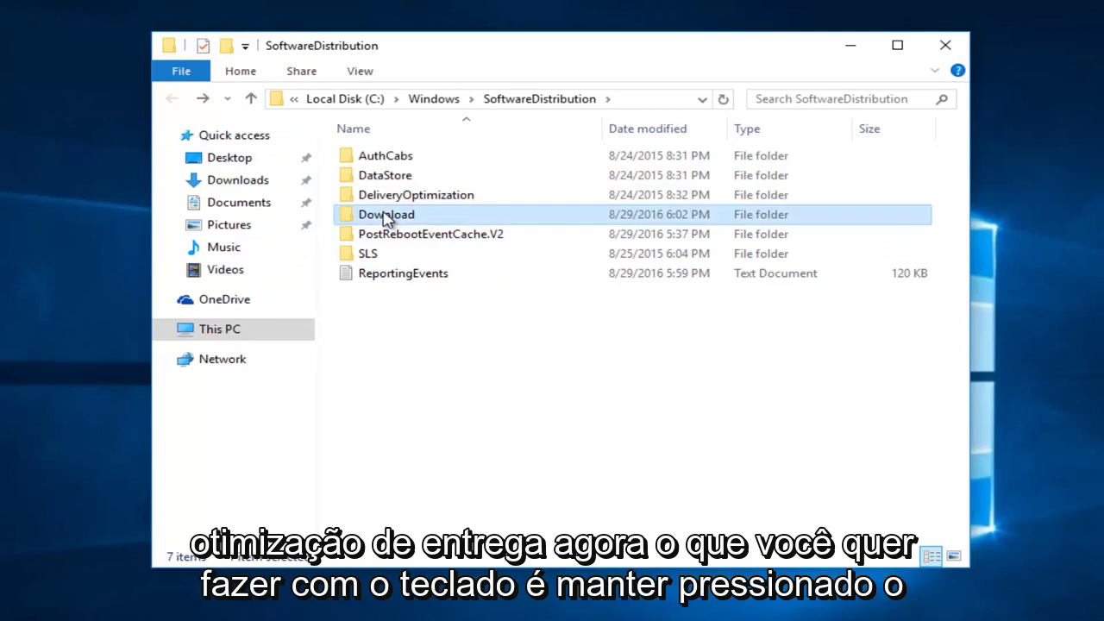
{"action": "double_click", "coordinate": [384, 215]}
{"action": "left_click", "coordinate": [388, 218]}
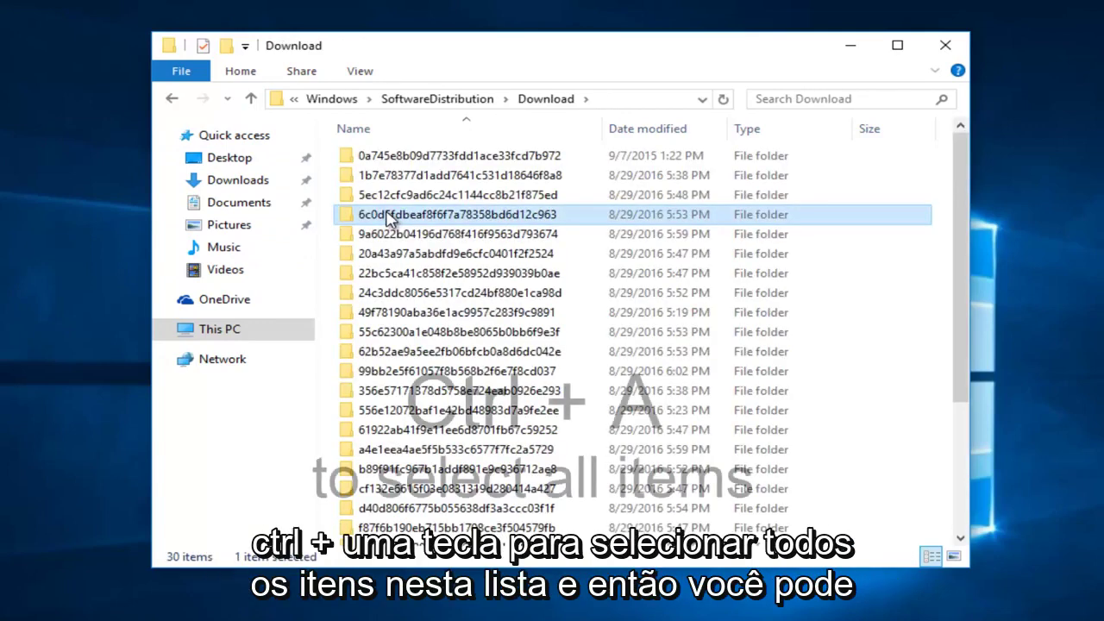
{"action": "key", "text": "ctrl+a"}
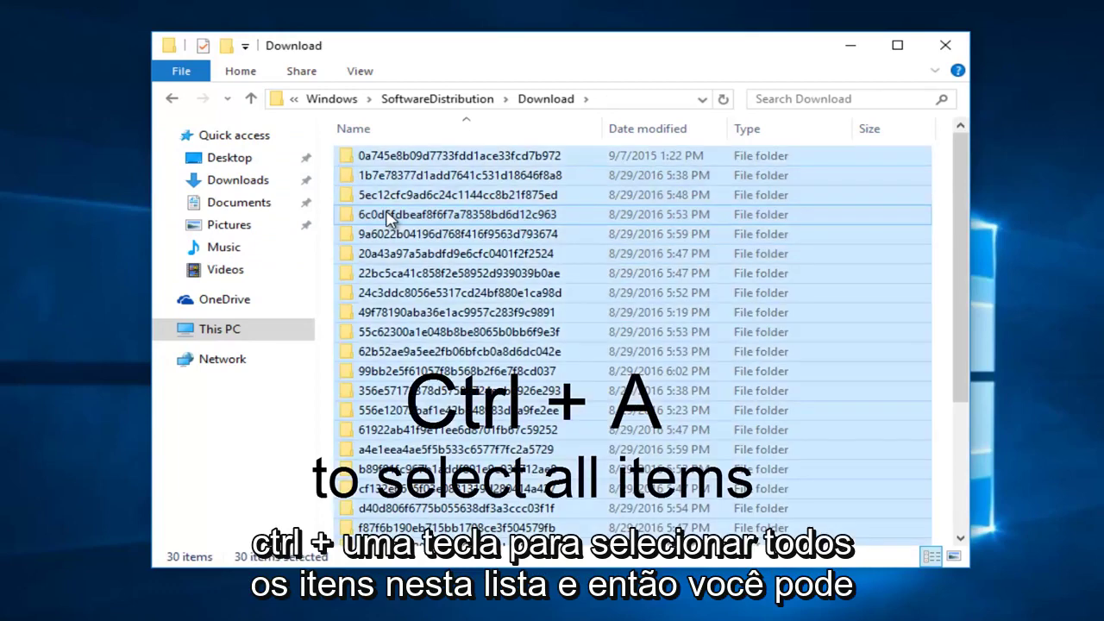
{"action": "right_click", "coordinate": [386, 214]}
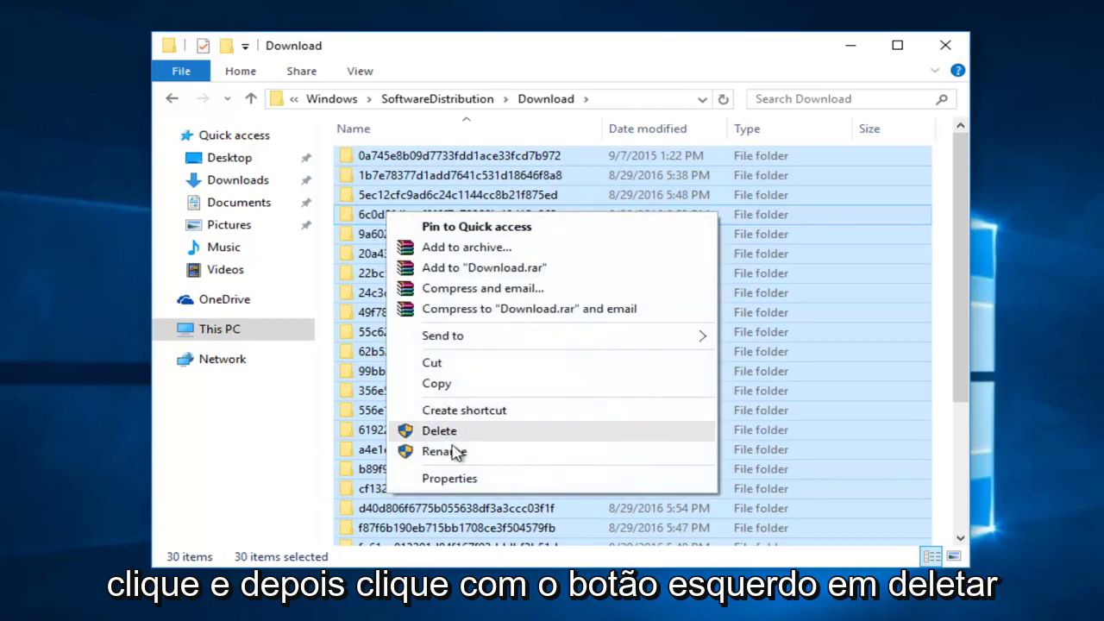
Delete the selected Download folders, sending 12,191 items to the Recycle Bin.
{"action": "left_click", "coordinate": [449, 437]}
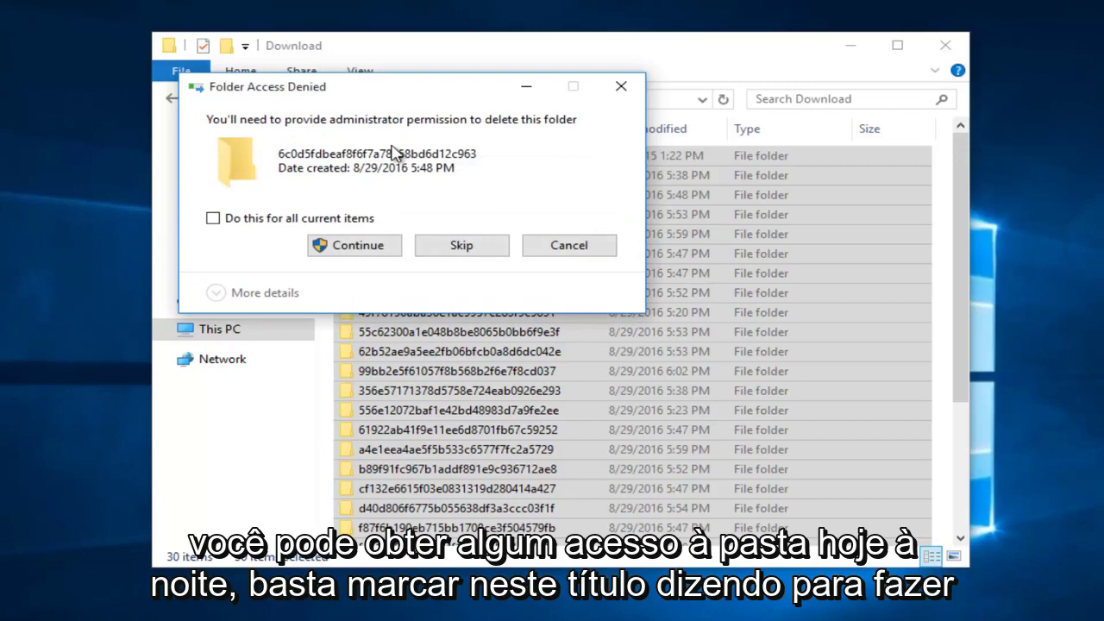
Grant administrator permission for all current items and skip the item no longer found.
{"action": "left_click", "coordinate": [232, 222]}
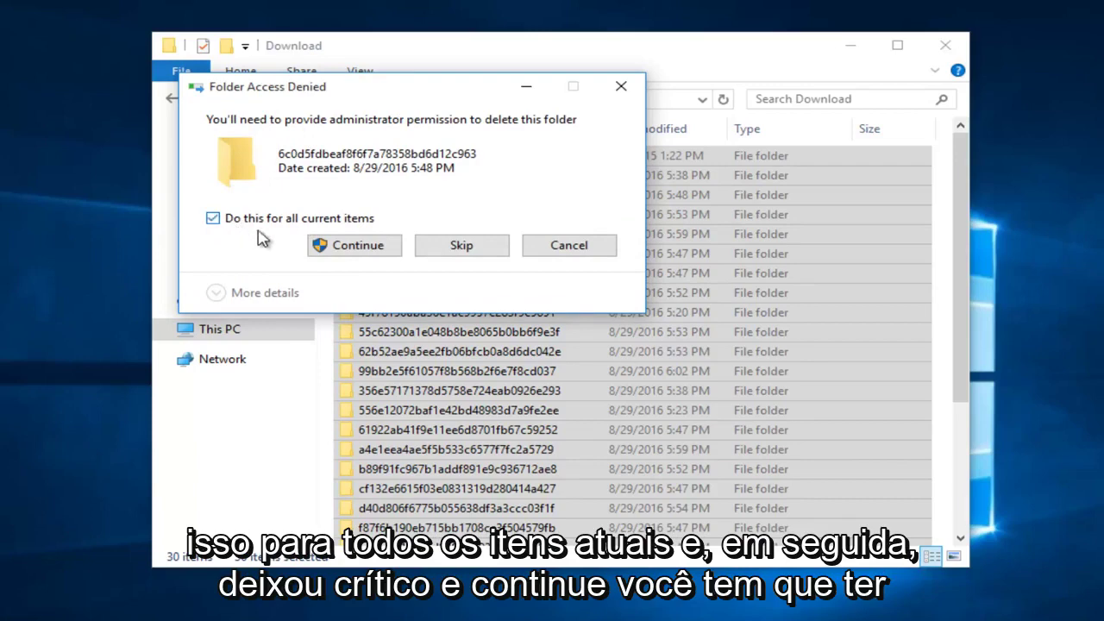
{"action": "left_click", "coordinate": [342, 250]}
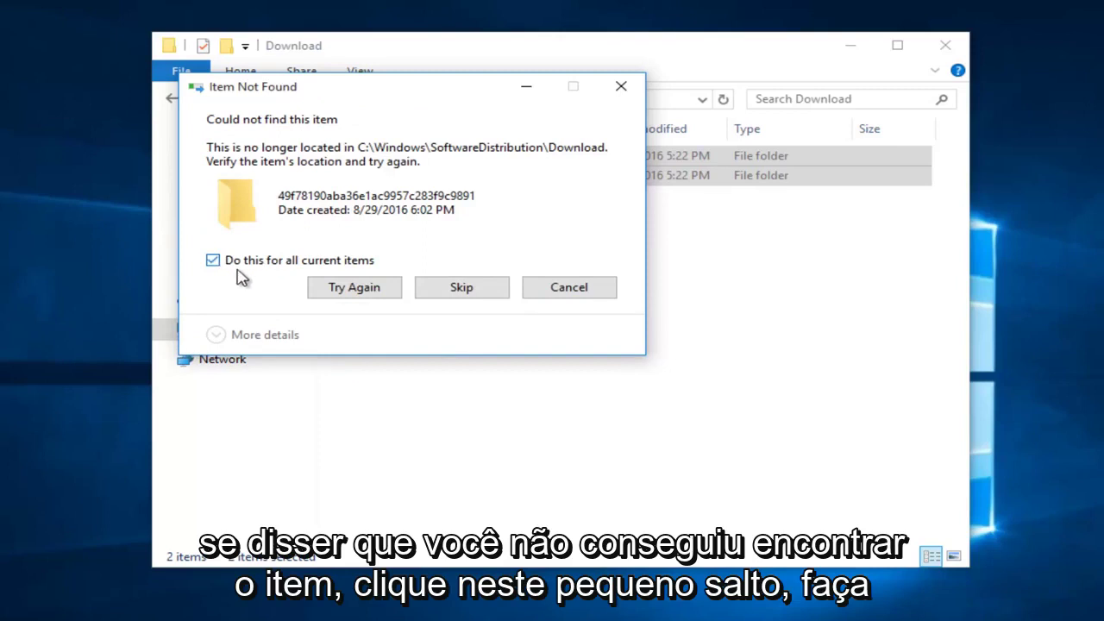
{"action": "left_click", "coordinate": [461, 291]}
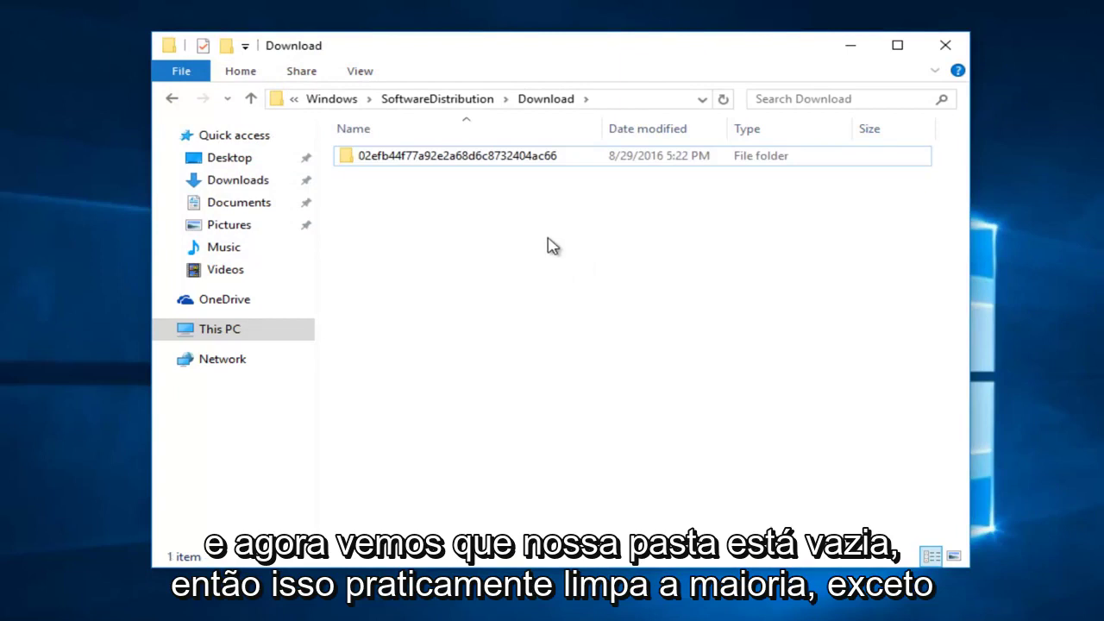
Open the leftover 02efb44f… folder to view its three files, then return to Download.
{"action": "double_click", "coordinate": [454, 160]}
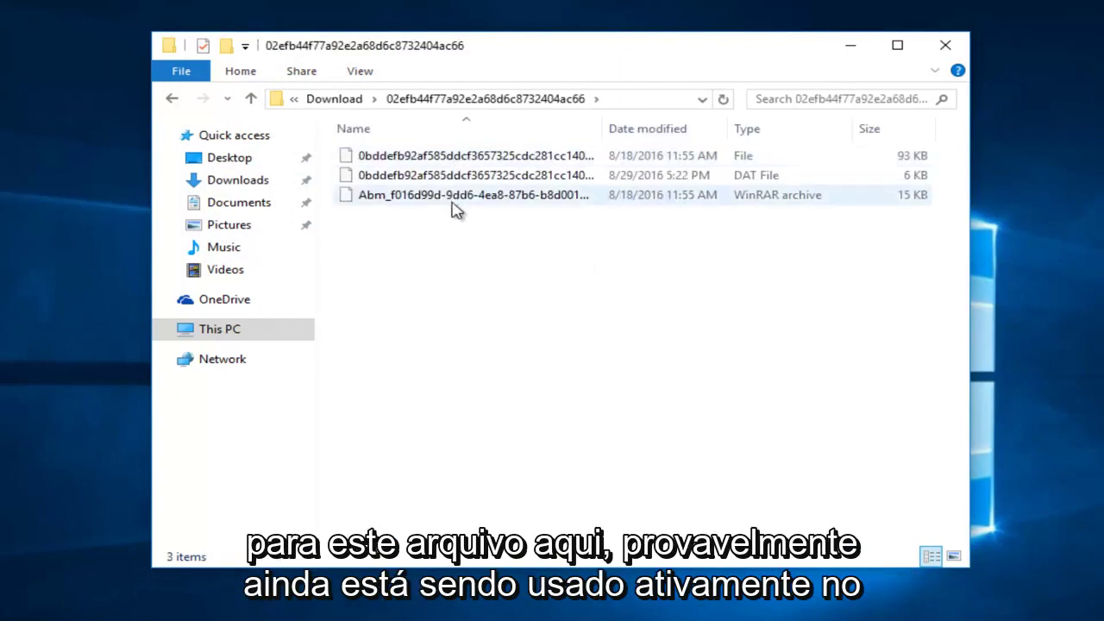
{"action": "left_click", "coordinate": [172, 100]}
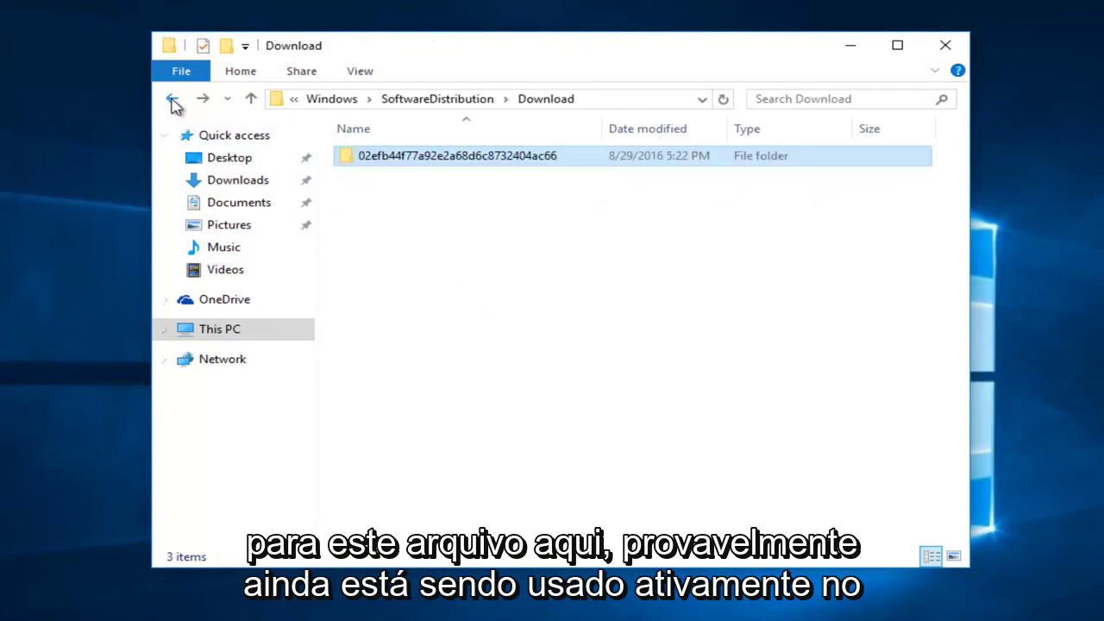
{"action": "left_click", "coordinate": [455, 243]}
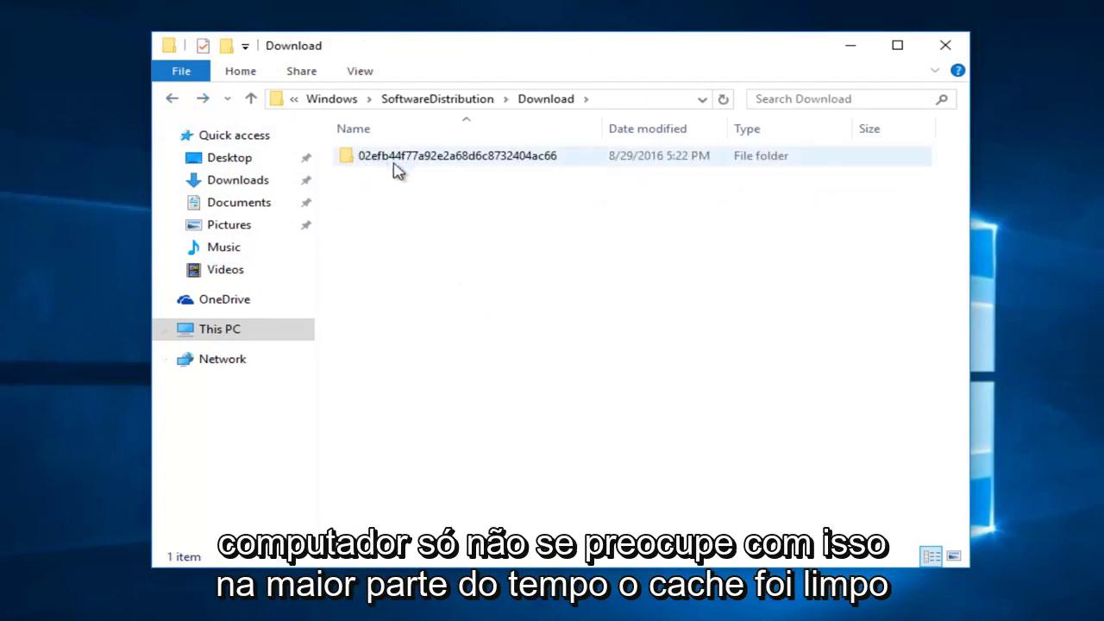